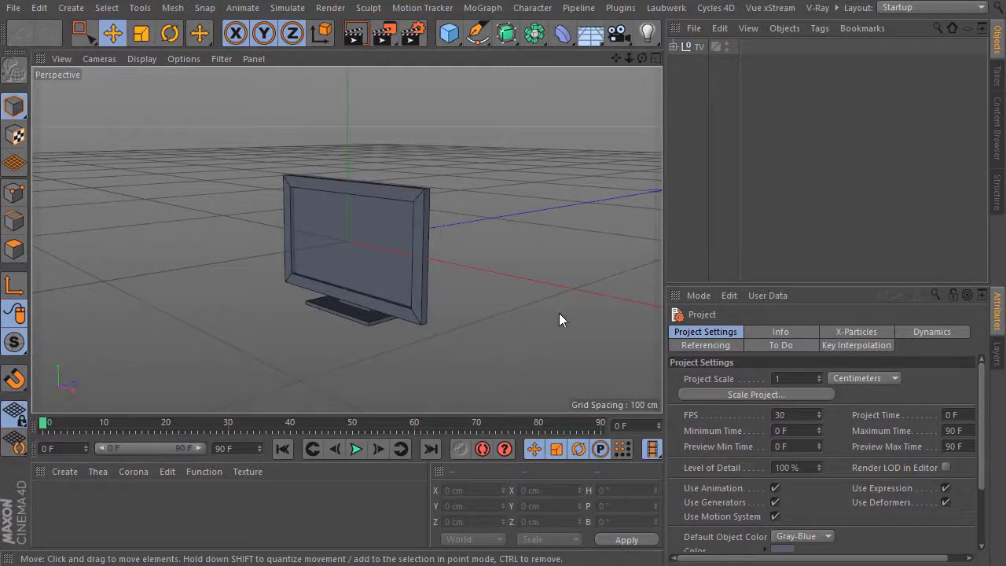
Copy the TV null from the TV scene to the clipboard
{"action": "left_click", "coordinate": [699, 48]}
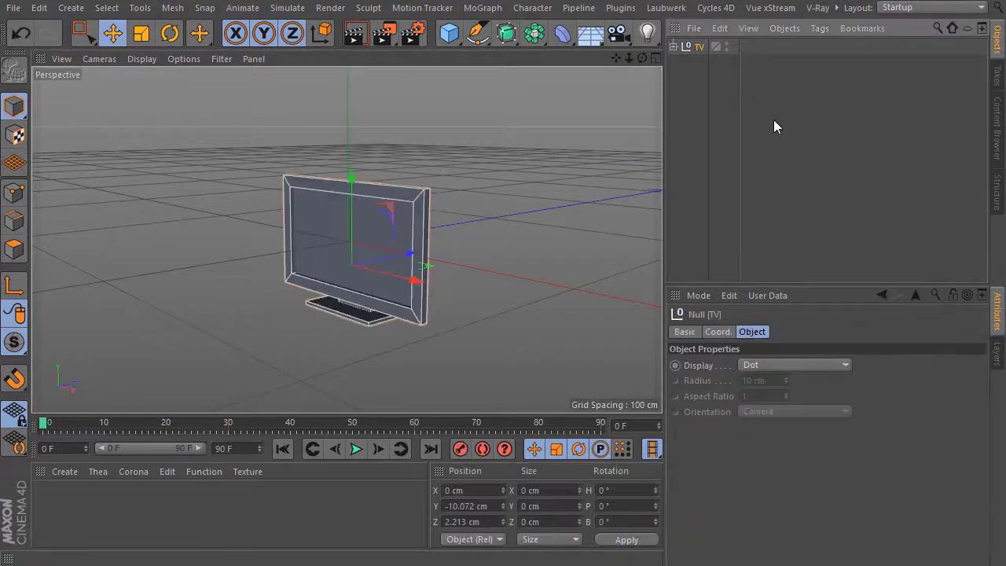
{"action": "key", "text": "ctrl+c"}
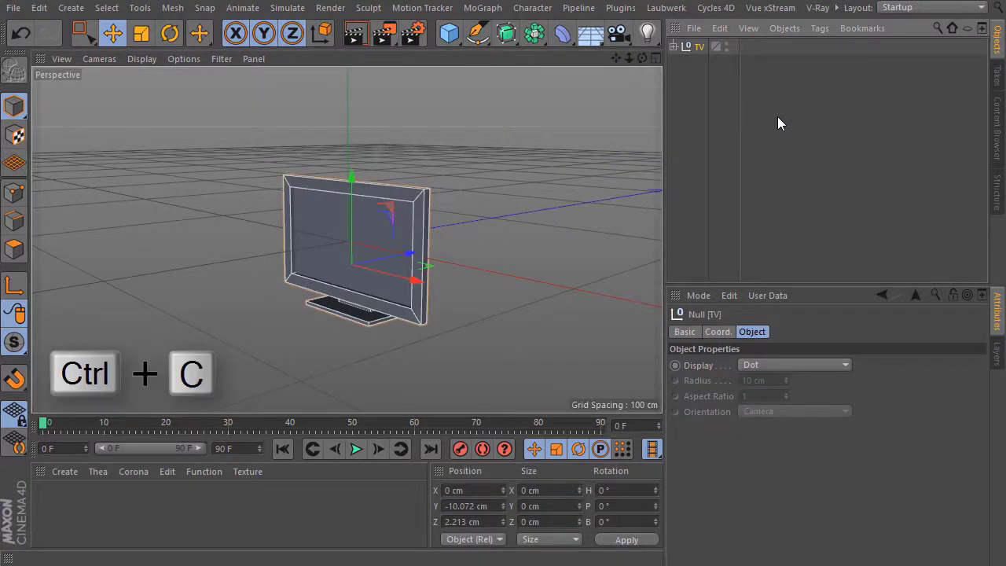
Switch to the TV_Cabinet.c4d document, preview its door animation, and collapse the Sweep hierarchy
{"action": "left_click", "coordinate": [837, 7]}
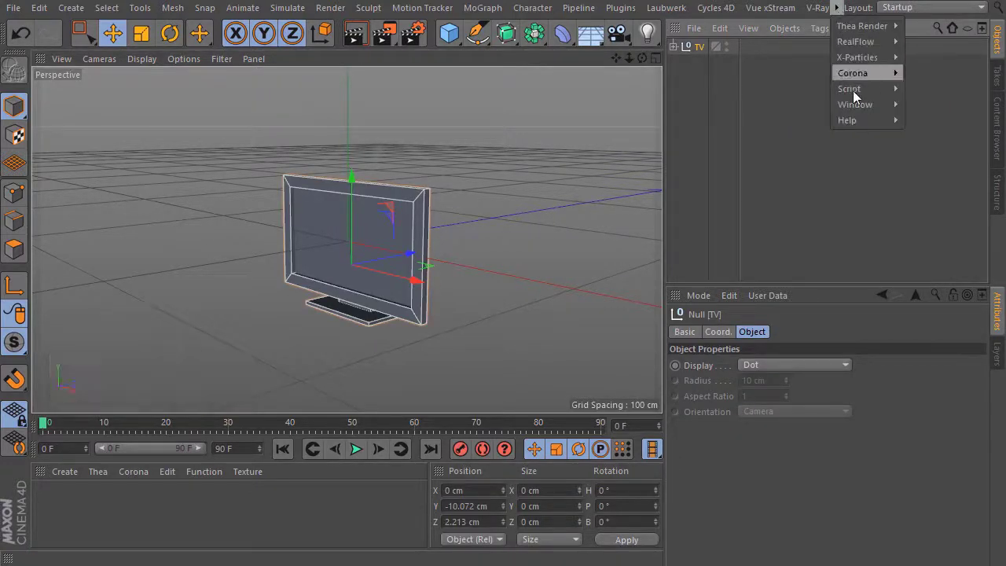
{"action": "mouse_move", "coordinate": [855, 103]}
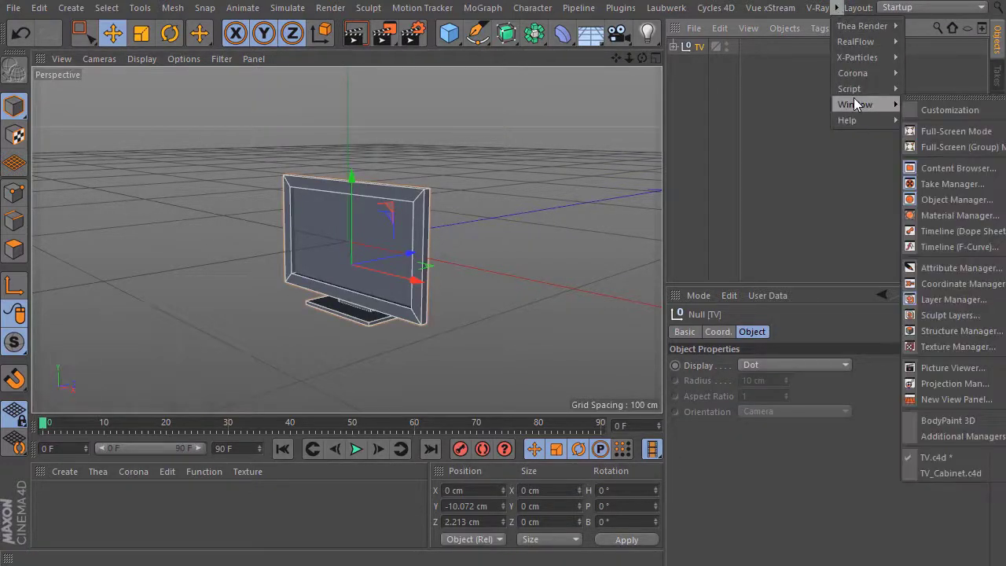
{"action": "left_click", "coordinate": [950, 473]}
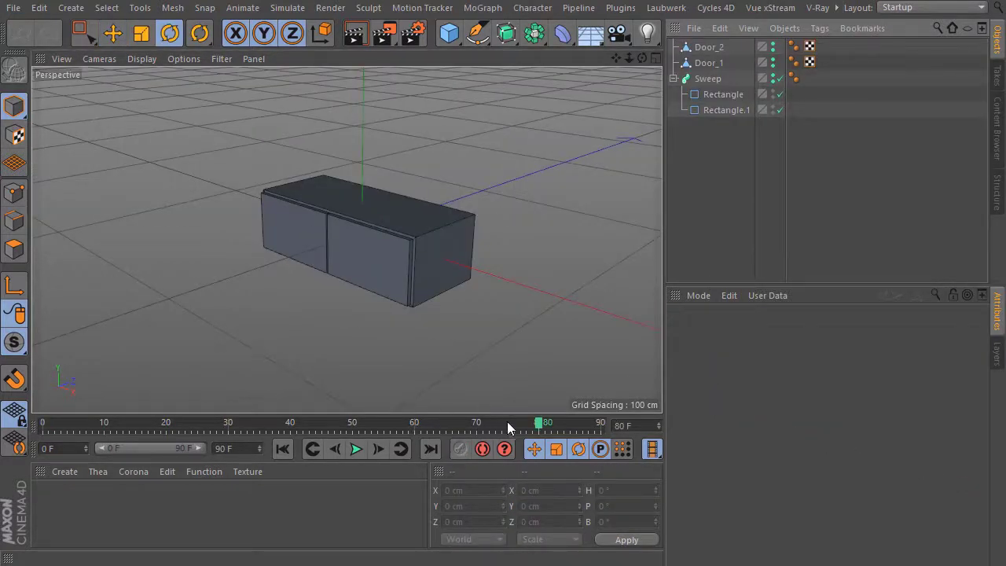
{"action": "left_click_drag", "start_coordinate": [538, 424], "coordinate": [395, 425]}
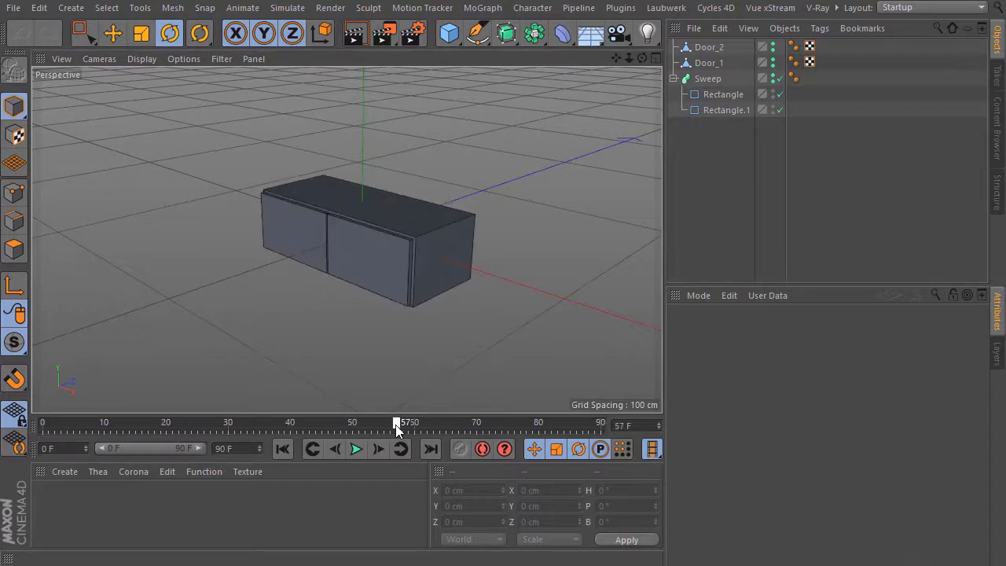
{"action": "left_click", "coordinate": [673, 79]}
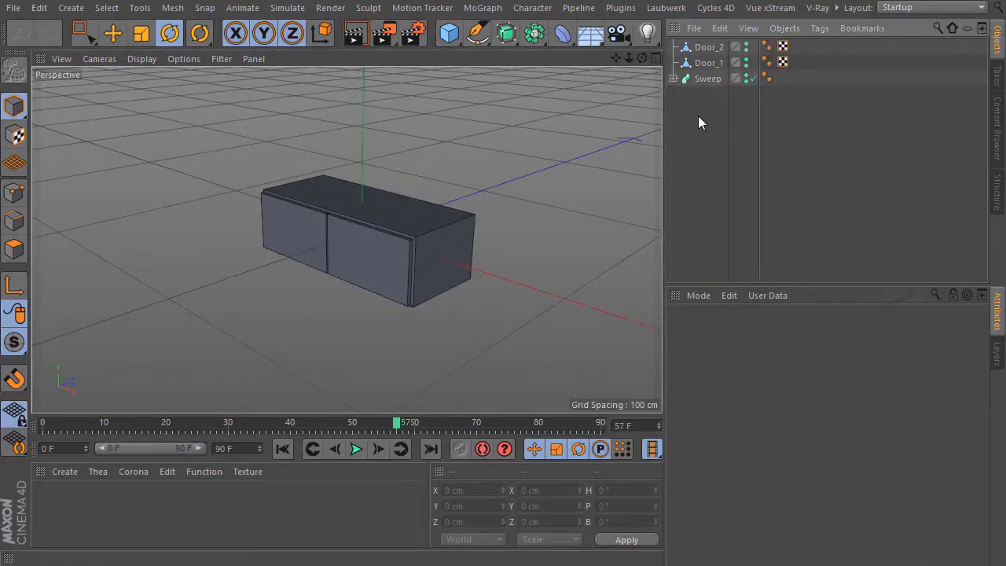
Paste the TV null into the cabinet scene and raise it to about Y 35.1 cm
{"action": "key", "text": "ctrl+v"}
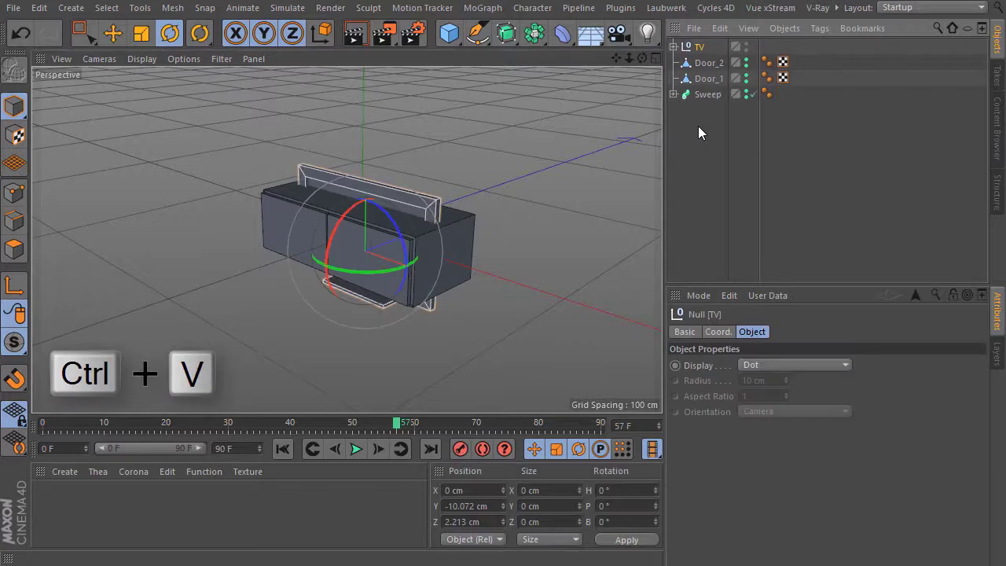
{"action": "left_click", "coordinate": [113, 33]}
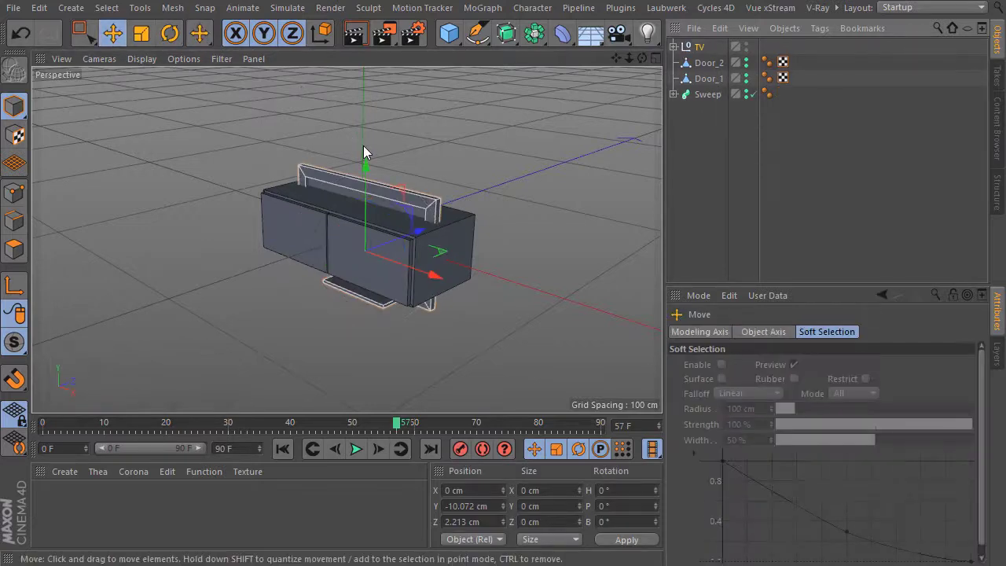
{"action": "left_click_drag", "start_coordinate": [367, 171], "coordinate": [373, 72]}
In the Right view, shift the TV back to Z -5.168 cm and lower it to Y 34.95 cm
{"action": "middle_click", "coordinate": [401, 206]}
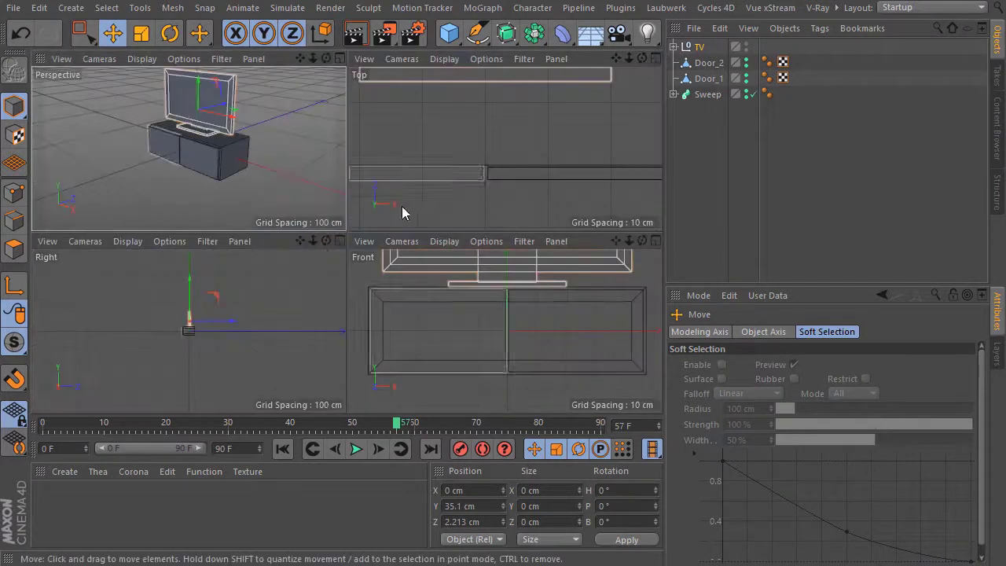
{"action": "middle_click", "coordinate": [344, 236]}
{"action": "left_click_drag", "start_coordinate": [628, 58], "coordinate": [606, 86]}
{"action": "left_click_drag", "start_coordinate": [461, 193], "coordinate": [408, 203]}
{"action": "scroll", "coordinate": [472, 165], "scroll_direction": "up", "scroll_amount": 3}
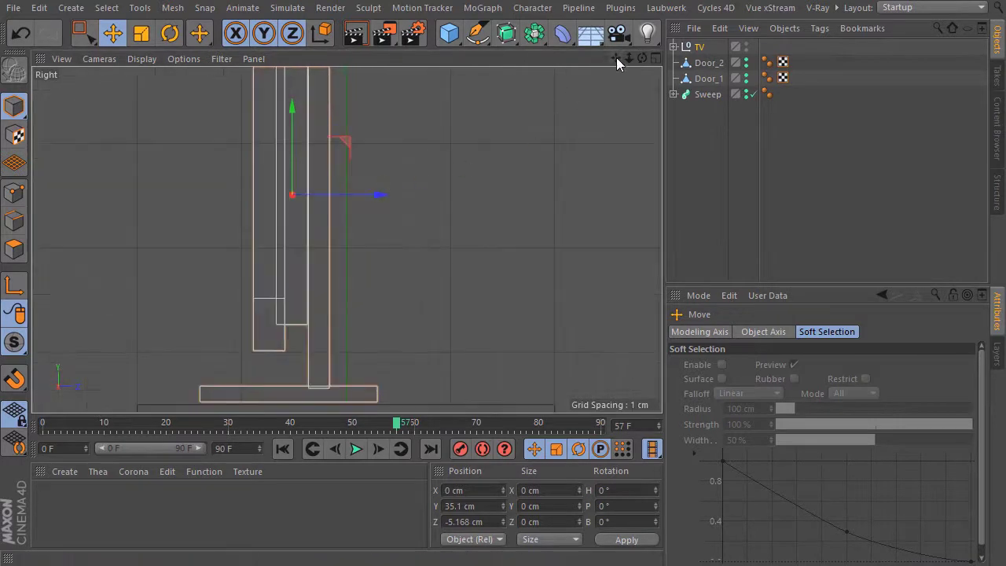
{"action": "left_click_drag", "start_coordinate": [616, 59], "coordinate": [613, 47]}
{"action": "left_click_drag", "start_coordinate": [339, 86], "coordinate": [340, 87]}
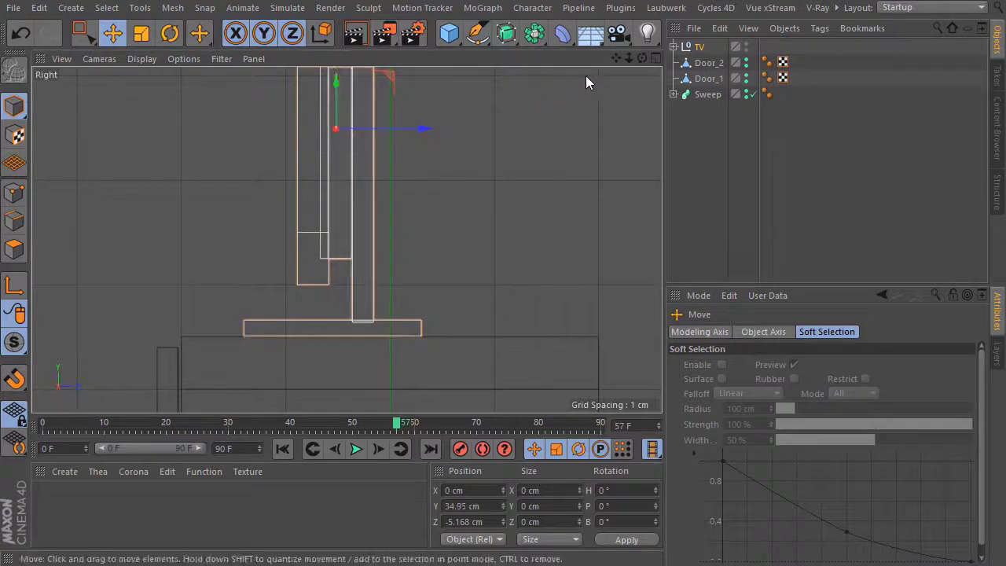
Move the TV down and back to Y 15.104 cm and Z -14.005 cm, fine-tuning while zoomed in
{"action": "left_click", "coordinate": [699, 49]}
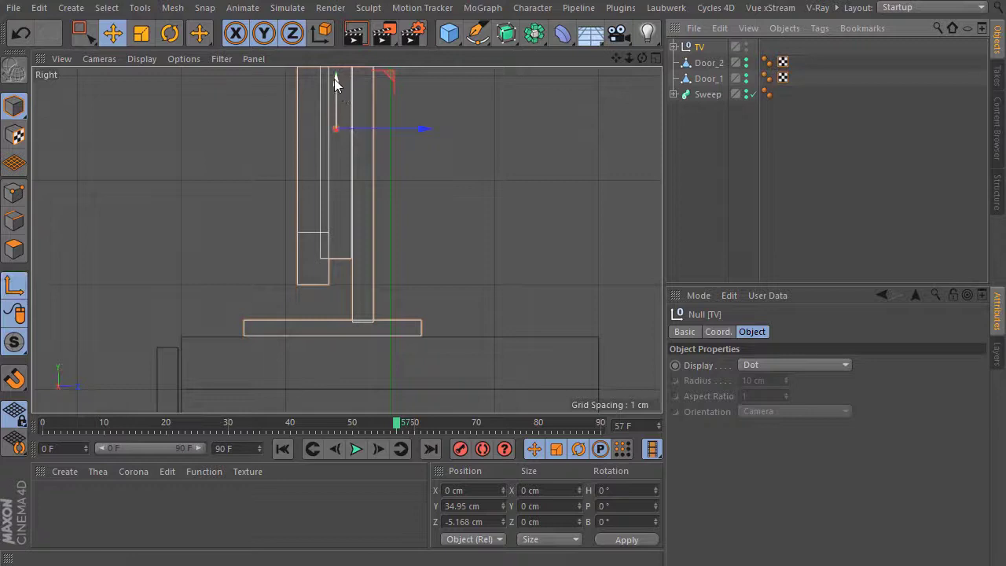
{"action": "left_click_drag", "start_coordinate": [335, 78], "coordinate": [331, 286]}
{"action": "left_click_drag", "start_coordinate": [616, 58], "coordinate": [623, 91]}
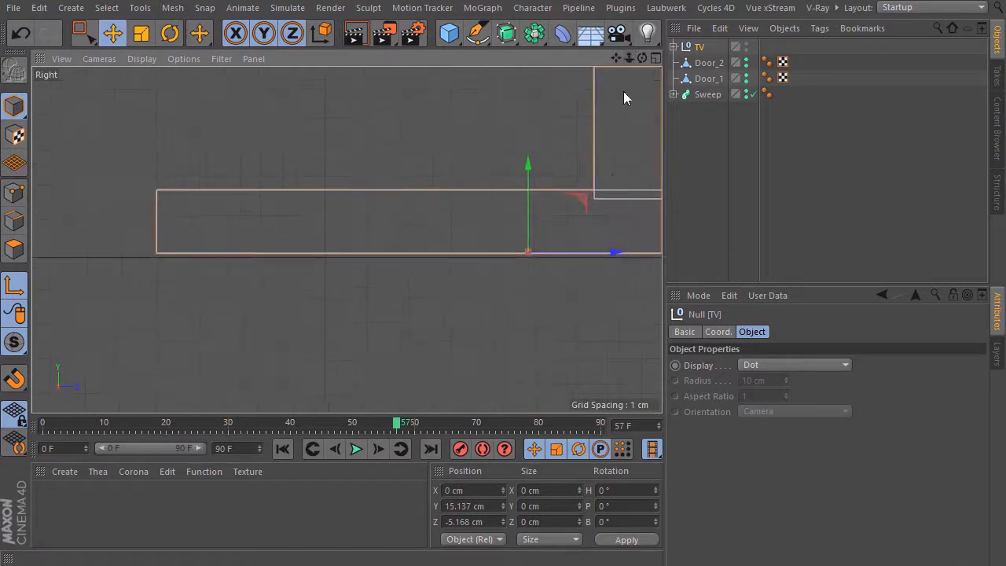
{"action": "left_click_drag", "start_coordinate": [615, 257], "coordinate": [248, 265]}
{"action": "scroll", "coordinate": [325, 256], "scroll_direction": "up", "scroll_amount": 5}
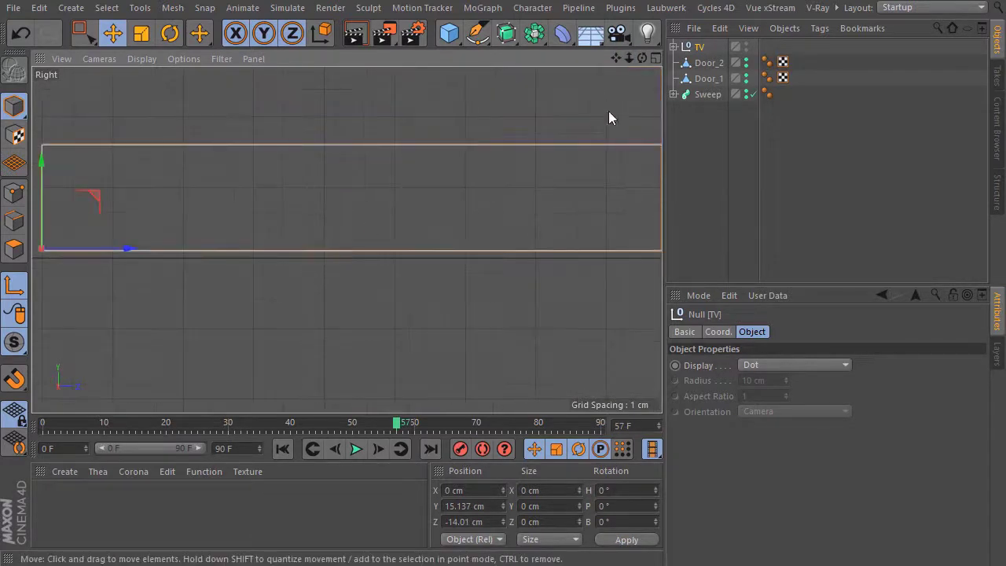
{"action": "middle_click_drag", "start_coordinate": [131, 137], "coordinate": [364, 146], "text": "alt"}
{"action": "scroll", "coordinate": [326, 192], "scroll_direction": "up", "scroll_amount": 4}
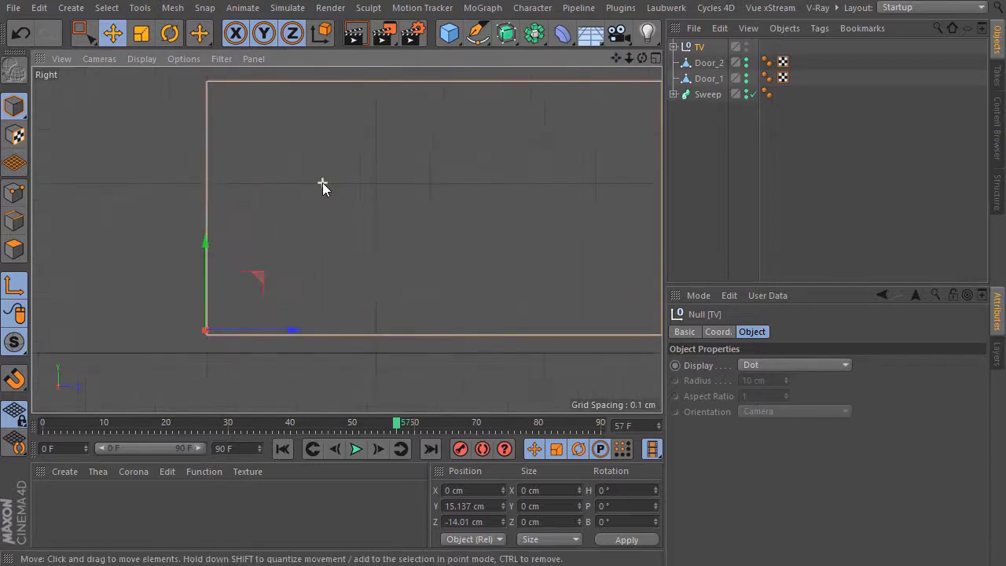
{"action": "left_click_drag", "start_coordinate": [211, 238], "coordinate": [207, 245]}
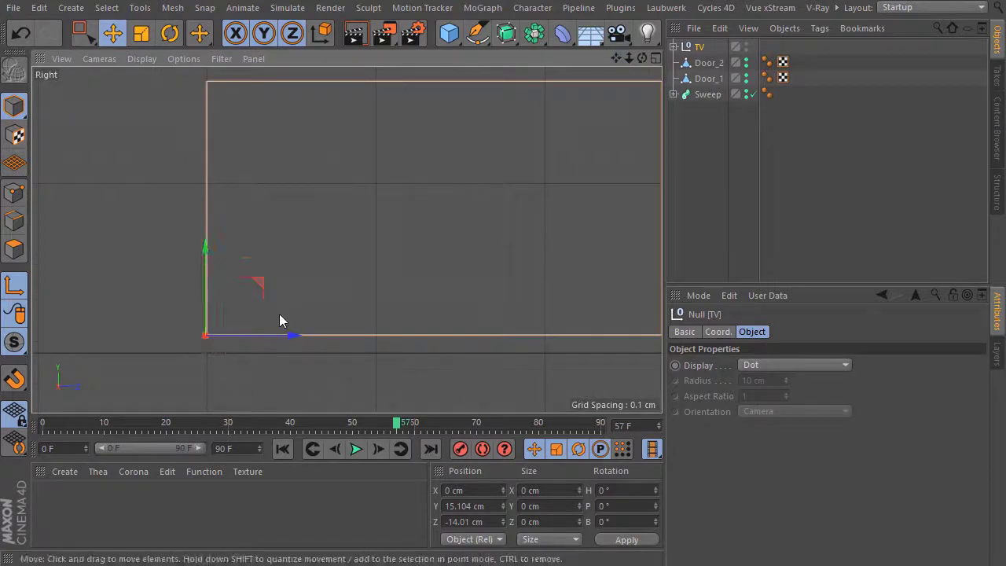
{"action": "left_click_drag", "start_coordinate": [290, 340], "coordinate": [292, 341]}
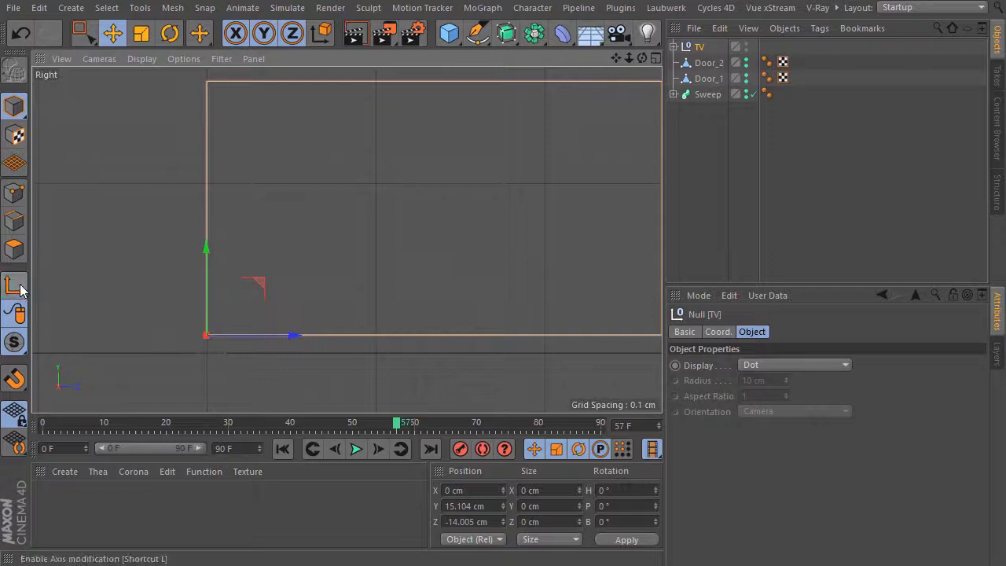
Lower the TV to Y 15.007 cm and nudge it forward to Z -13.517 cm
{"action": "left_click_drag", "start_coordinate": [205, 246], "coordinate": [205, 263]}
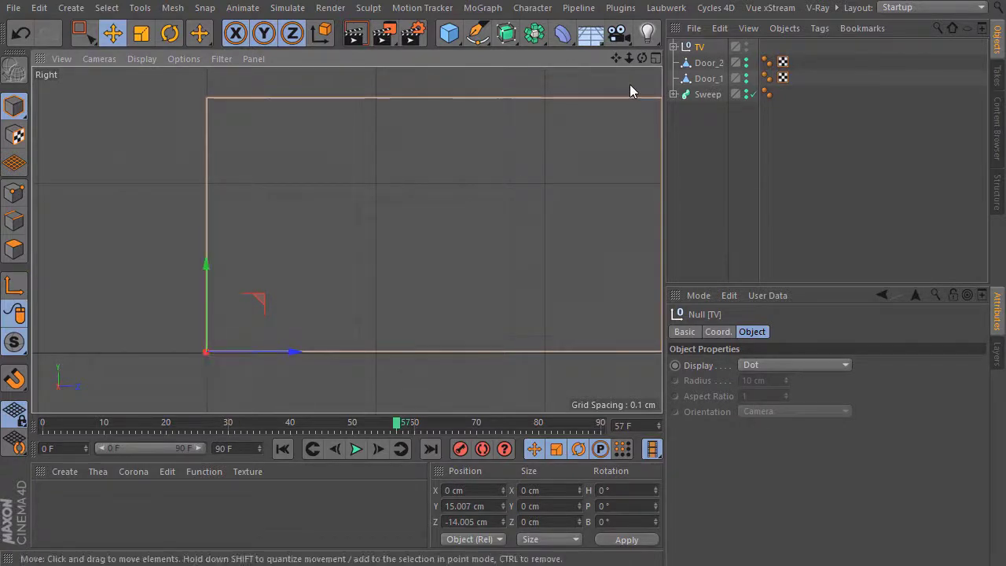
{"action": "middle_click", "coordinate": [629, 84]}
{"action": "left_click", "coordinate": [340, 58]}
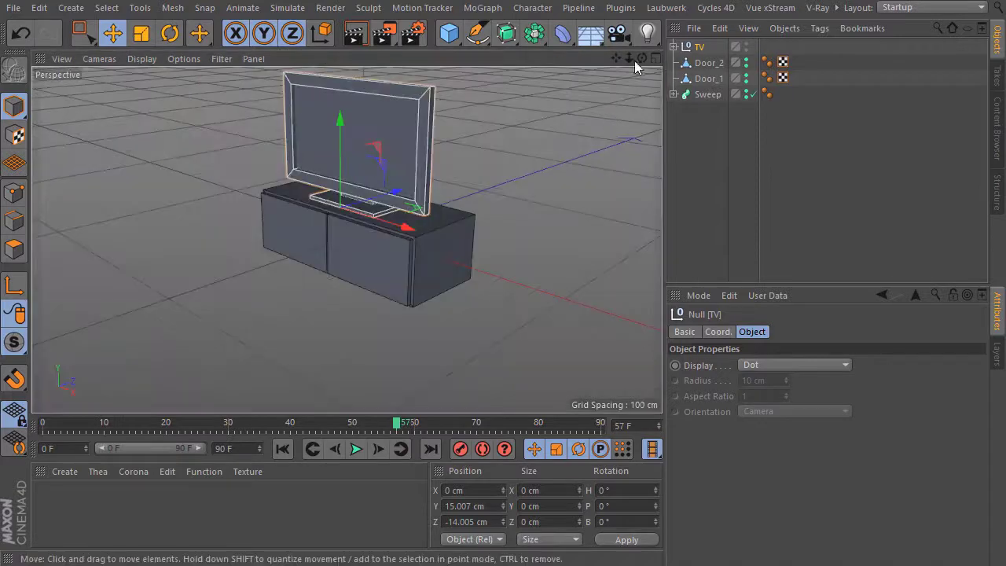
{"action": "left_click_drag", "start_coordinate": [613, 58], "coordinate": [569, 158]}
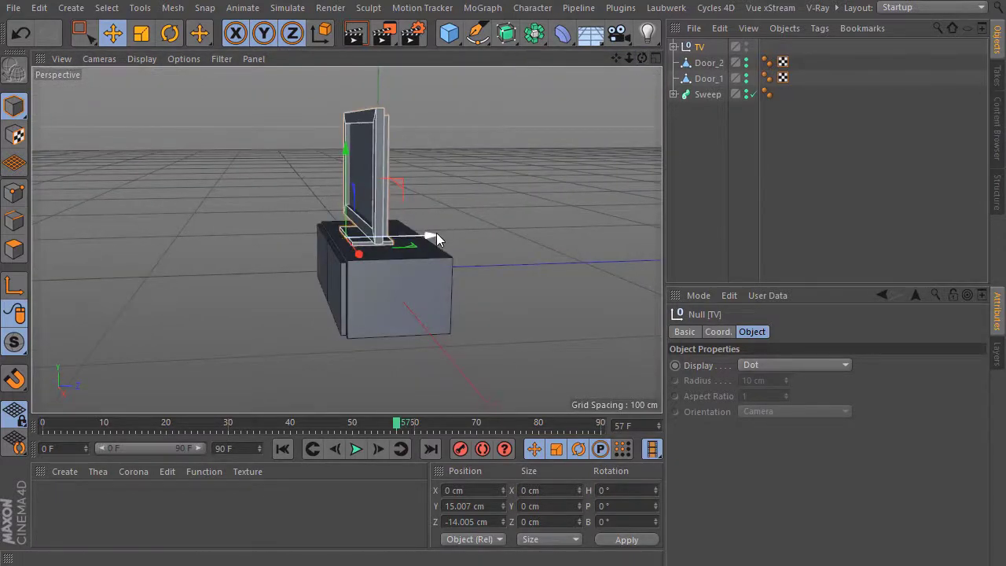
{"action": "left_click_drag", "start_coordinate": [436, 233], "coordinate": [440, 235]}
{"action": "left_click", "coordinate": [508, 202]}
{"action": "left_click_drag", "start_coordinate": [642, 58], "coordinate": [546, 68]}
Try tipping the TV back with the Rotate tool, then undo the rotation
{"action": "left_click", "coordinate": [693, 48]}
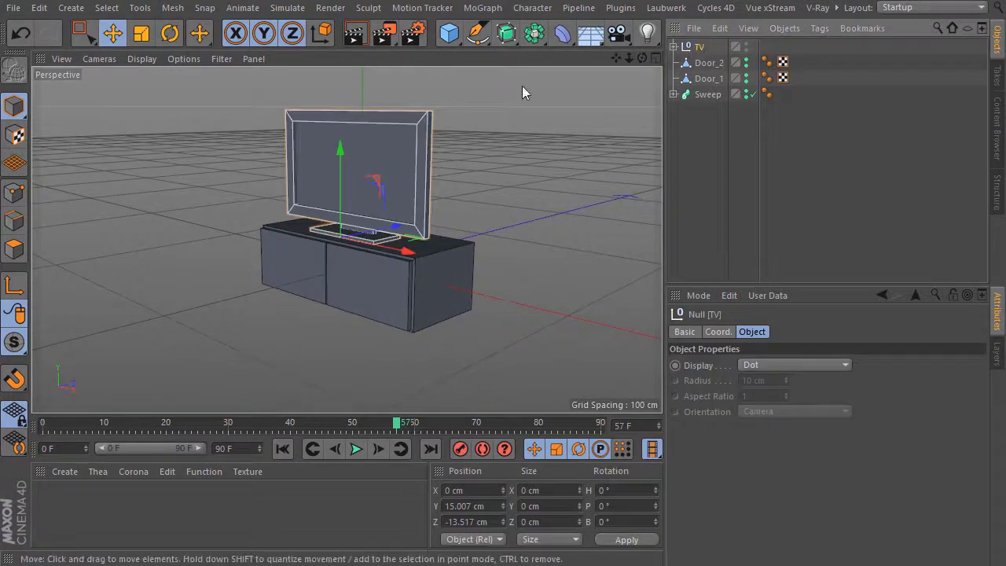
{"action": "left_click", "coordinate": [169, 33]}
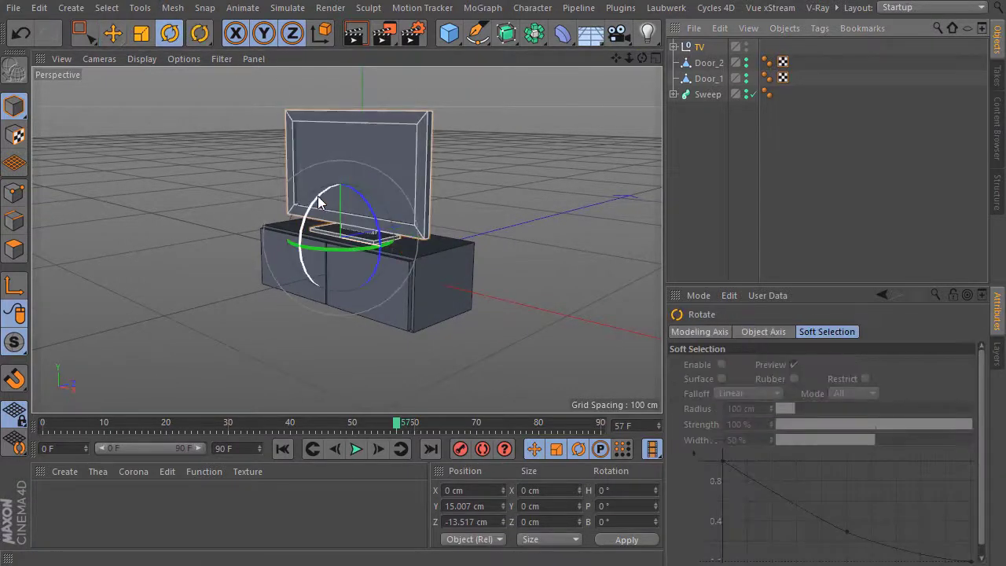
{"action": "left_click_drag", "start_coordinate": [320, 193], "coordinate": [321, 222]}
{"action": "left_click", "coordinate": [23, 30]}
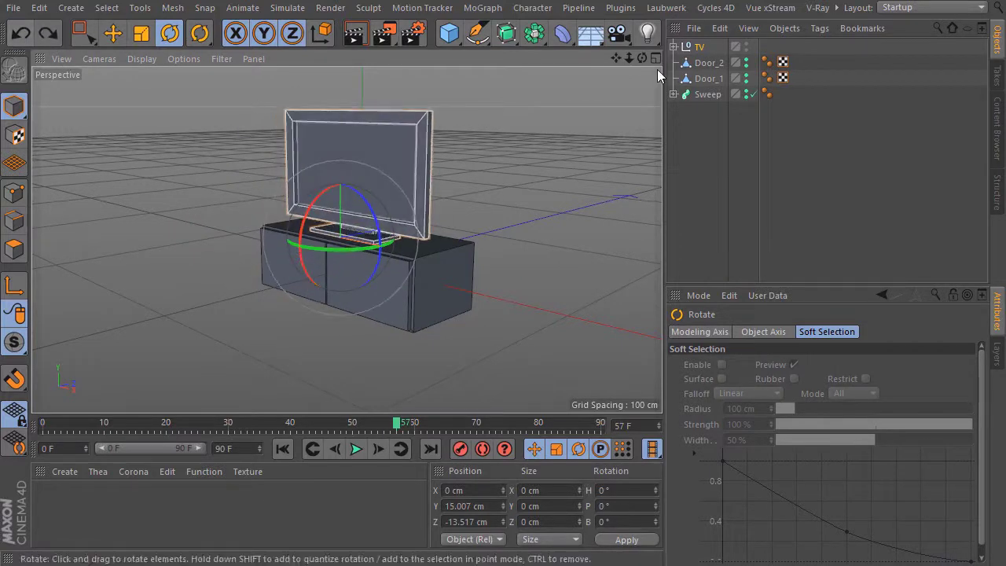
Show the TV's coordinates and confirm Door_2 is fully shut at frame 39
{"action": "left_click", "coordinate": [698, 47]}
{"action": "left_click", "coordinate": [717, 332]}
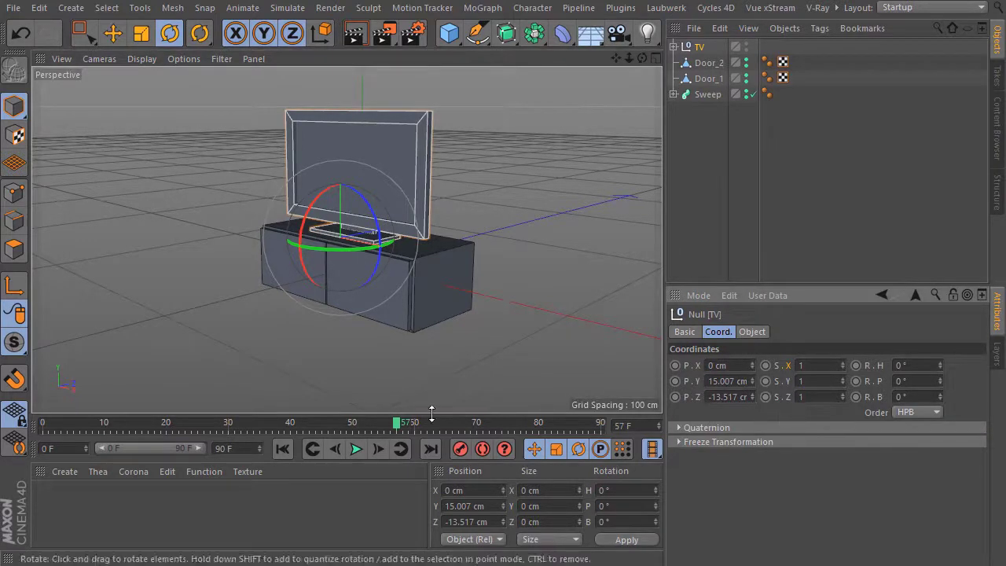
{"action": "left_click_drag", "start_coordinate": [398, 426], "coordinate": [277, 431]}
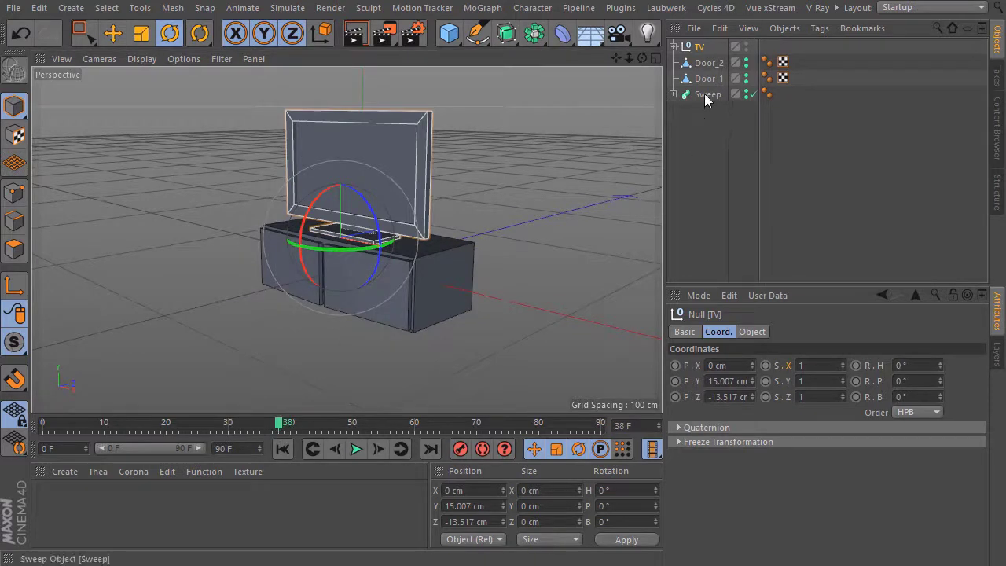
{"action": "left_click", "coordinate": [706, 65]}
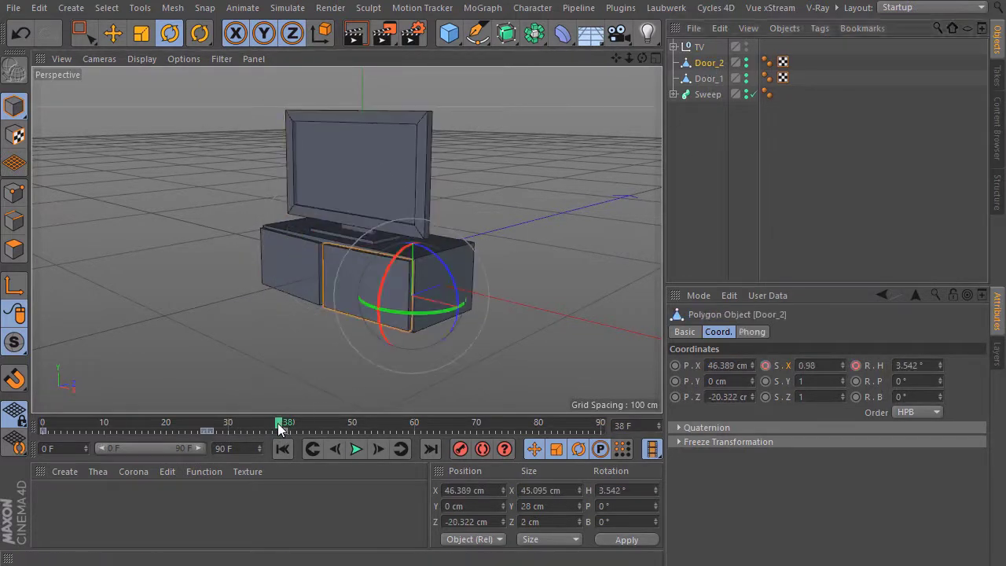
{"action": "left_click_drag", "start_coordinate": [278, 422], "coordinate": [286, 424]}
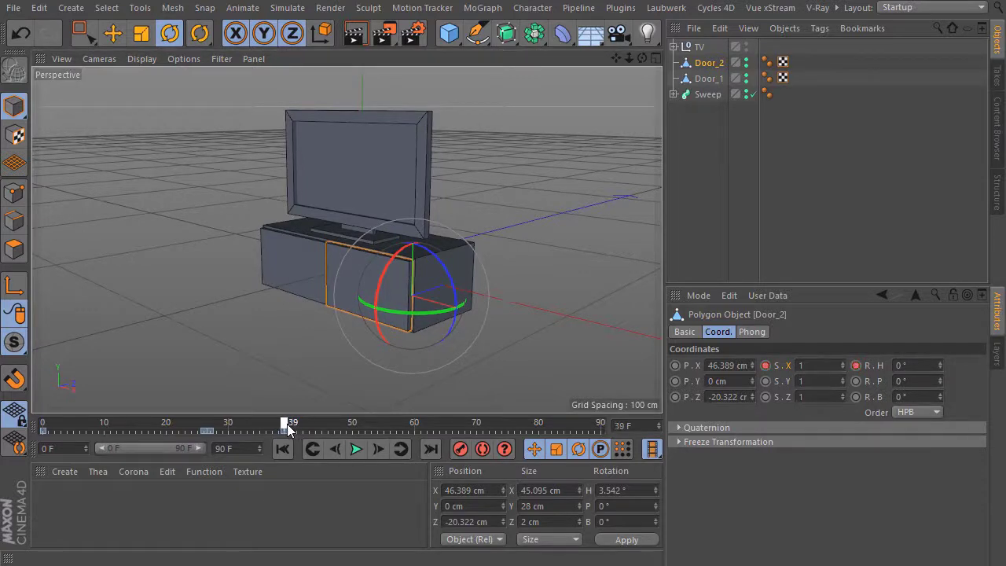
{"action": "left_click", "coordinate": [698, 47]}
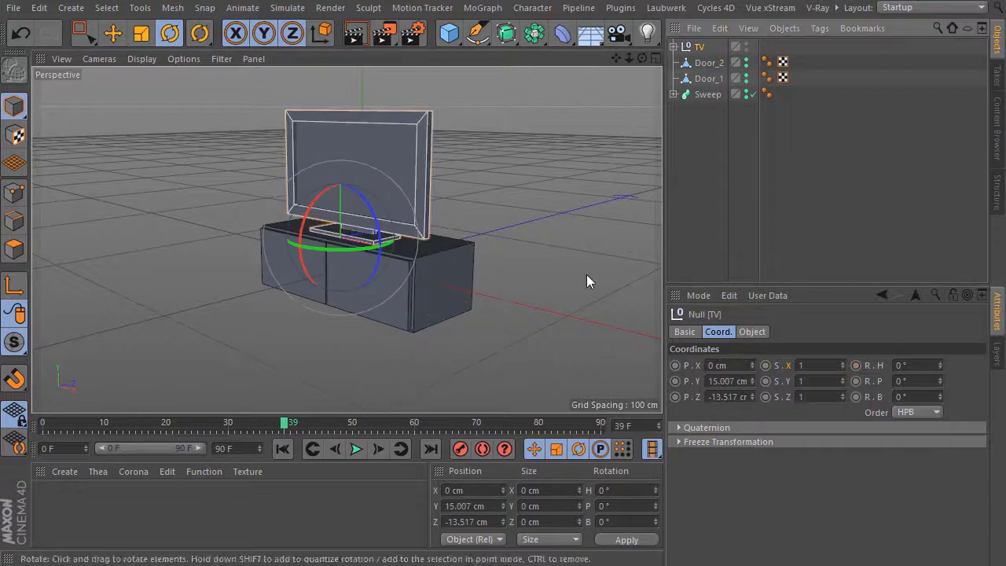
Set the TV's editor and render visibility to Off and keyframe it at frames 0 and 39
{"action": "left_click_drag", "start_coordinate": [285, 424], "coordinate": [38, 430]}
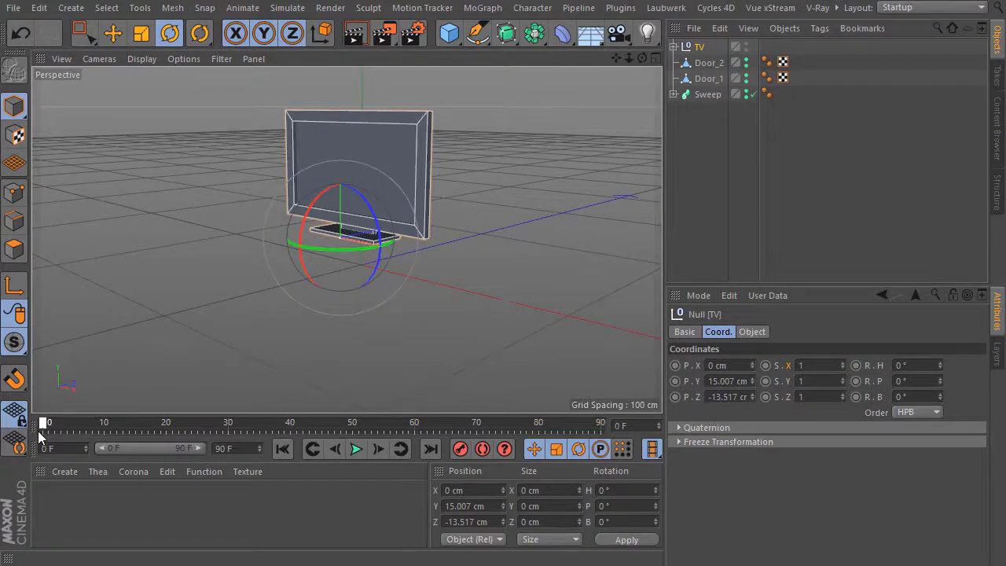
{"action": "left_click", "coordinate": [684, 331]}
{"action": "left_click", "coordinate": [814, 398]}
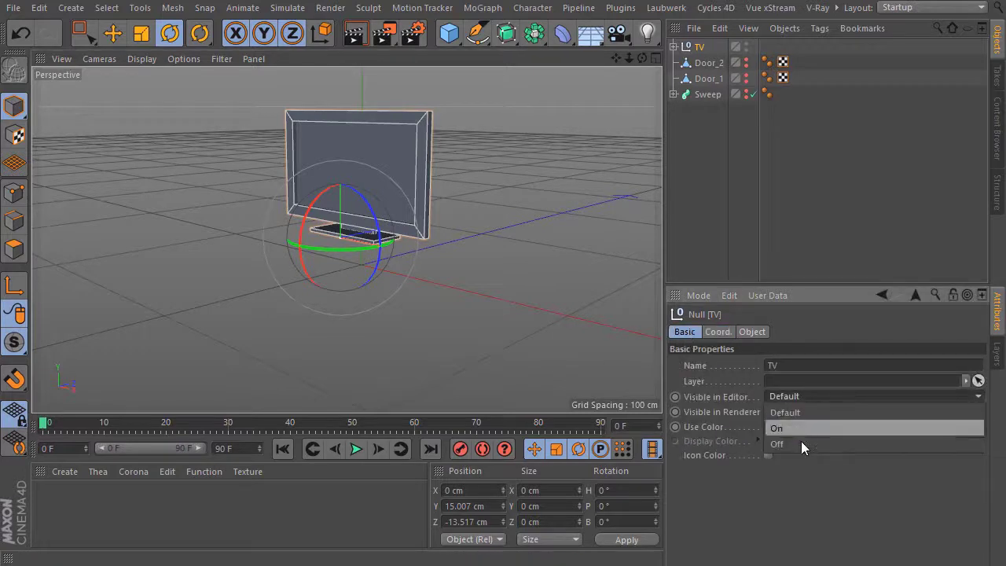
{"action": "left_click", "coordinate": [801, 442]}
{"action": "left_click", "coordinate": [804, 411]}
{"action": "left_click", "coordinate": [803, 458]}
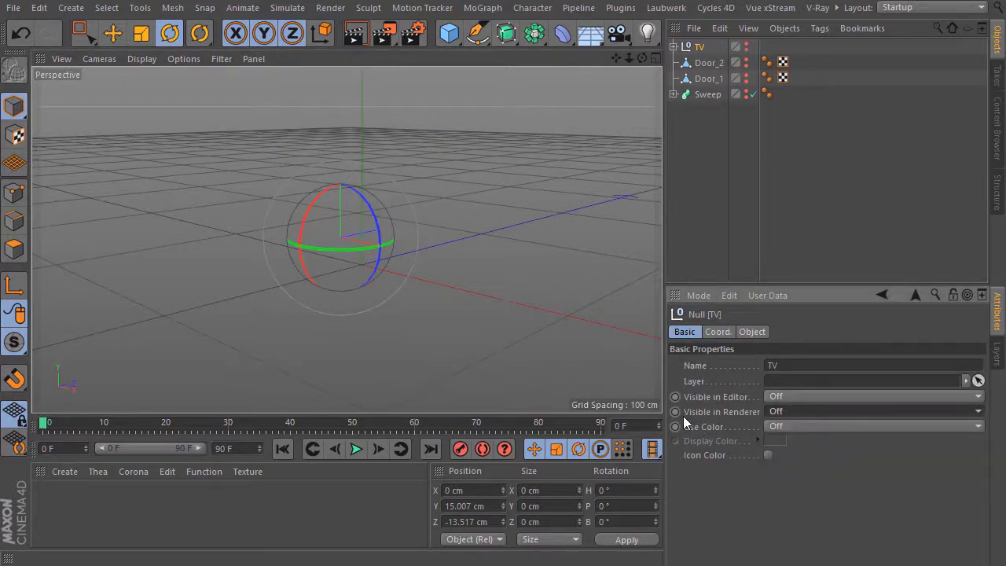
{"action": "left_click", "coordinate": [675, 412]}
{"action": "left_click", "coordinate": [675, 397]}
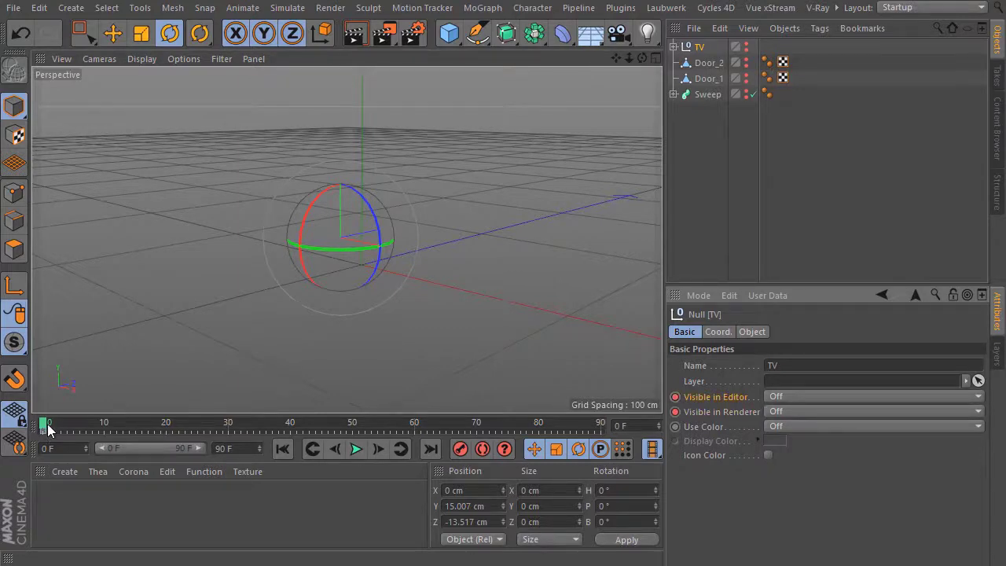
{"action": "left_click_drag", "start_coordinate": [47, 427], "coordinate": [283, 434]}
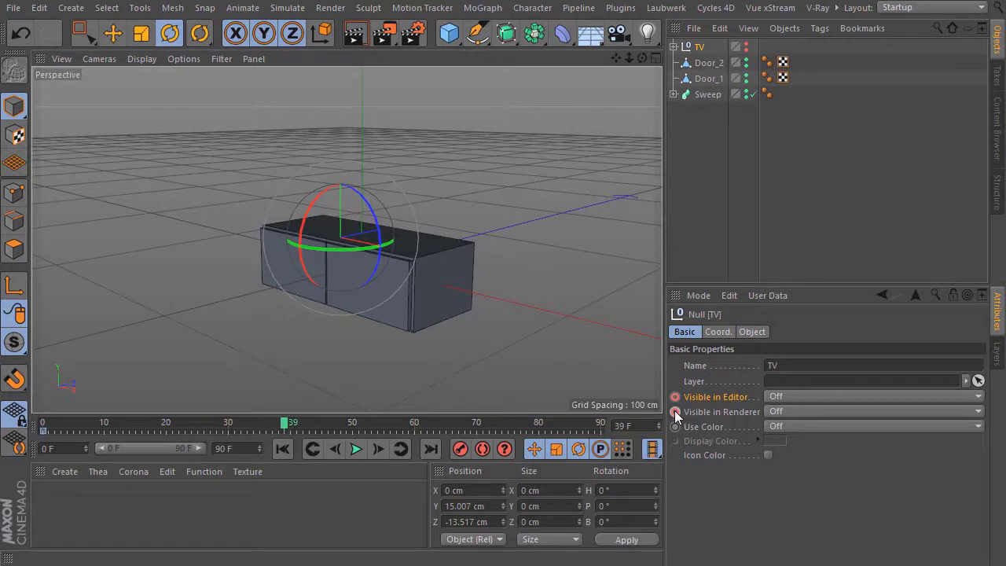
{"action": "left_click", "coordinate": [675, 412]}
At frame 40, set editor and render visibility to On and keyframe both
{"action": "left_click", "coordinate": [288, 426]}
{"action": "left_click", "coordinate": [777, 397]}
{"action": "left_click", "coordinate": [784, 428]}
{"action": "left_click", "coordinate": [781, 411]}
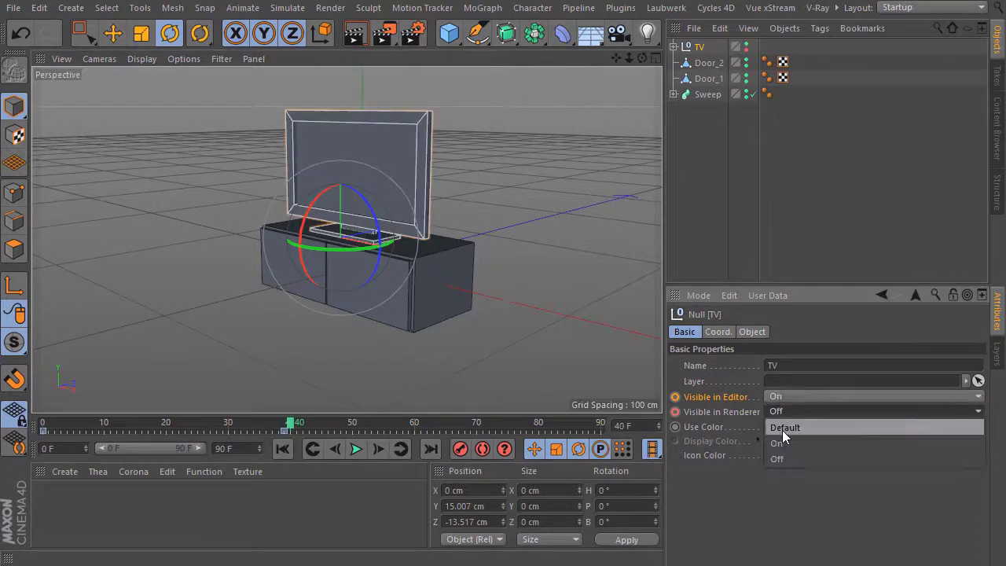
{"action": "left_click", "coordinate": [782, 442]}
{"action": "left_click", "coordinate": [676, 411]}
{"action": "left_click", "coordinate": [675, 396]}
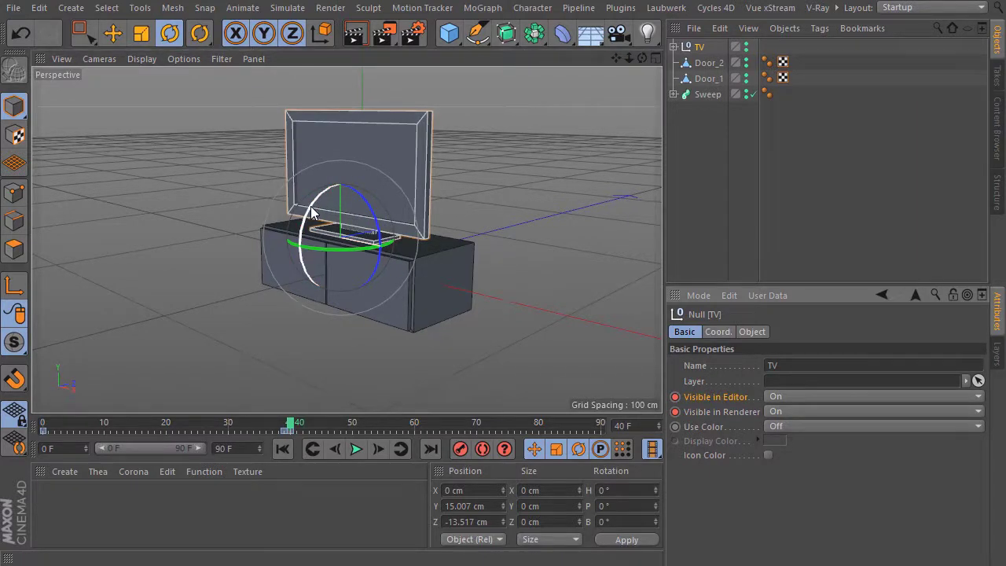
Tip the TV over to 103.186° pitch and keyframe R.P at frame 40
{"action": "left_click_drag", "start_coordinate": [312, 212], "coordinate": [298, 304]}
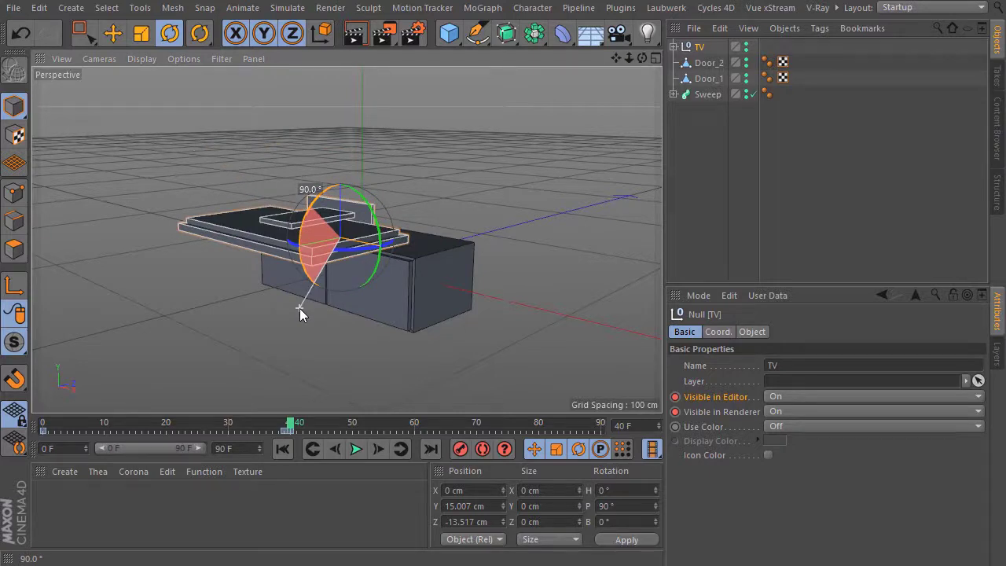
{"action": "left_click_drag", "start_coordinate": [299, 308], "coordinate": [299, 308]}
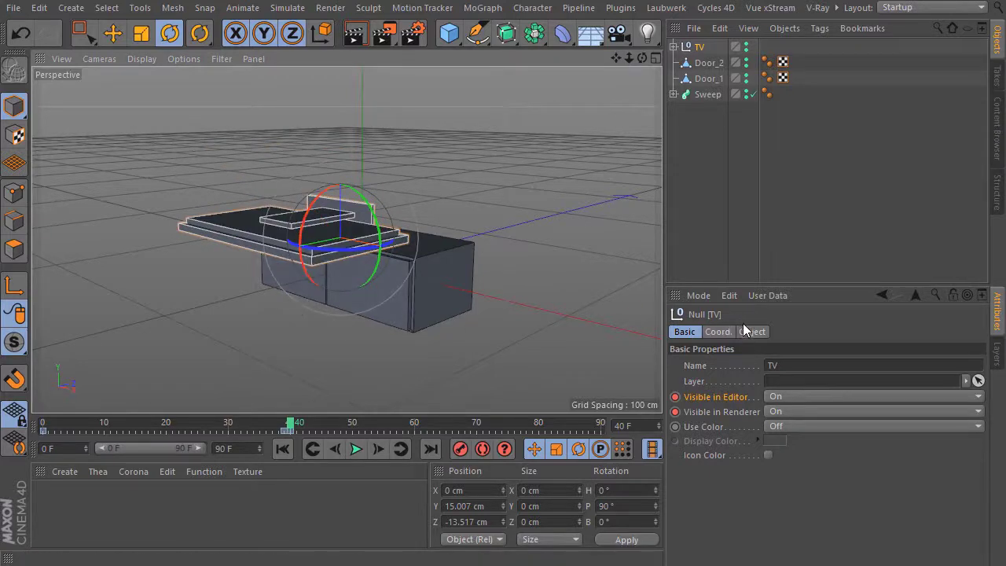
{"action": "left_click", "coordinate": [745, 330]}
{"action": "left_click", "coordinate": [710, 332]}
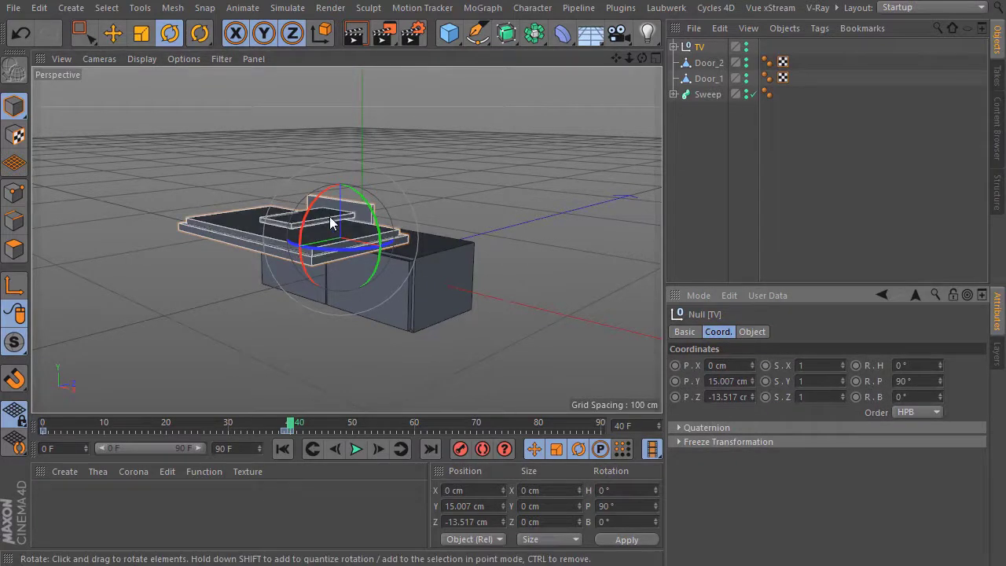
{"action": "left_click_drag", "start_coordinate": [322, 206], "coordinate": [306, 227]}
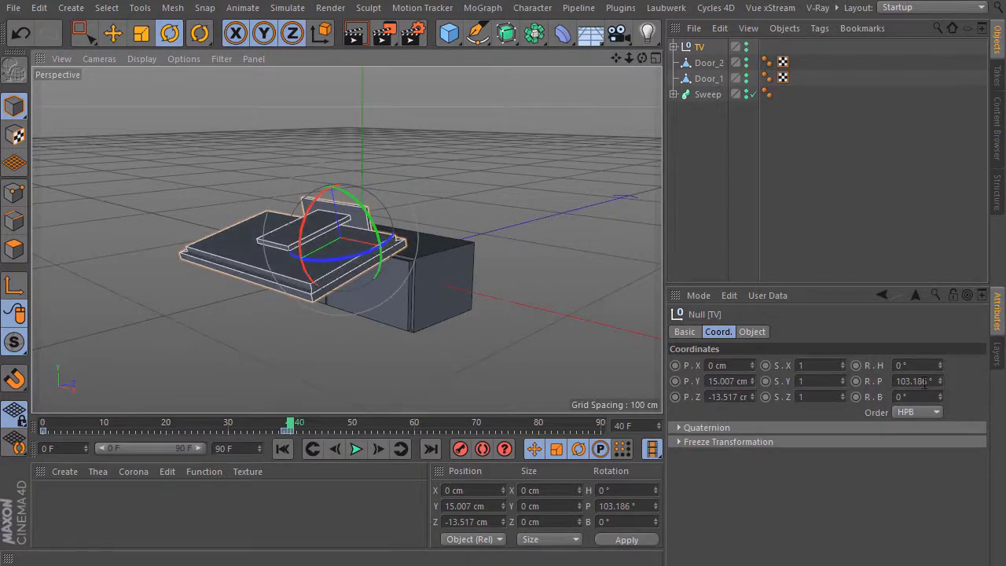
{"action": "left_click", "coordinate": [857, 381]}
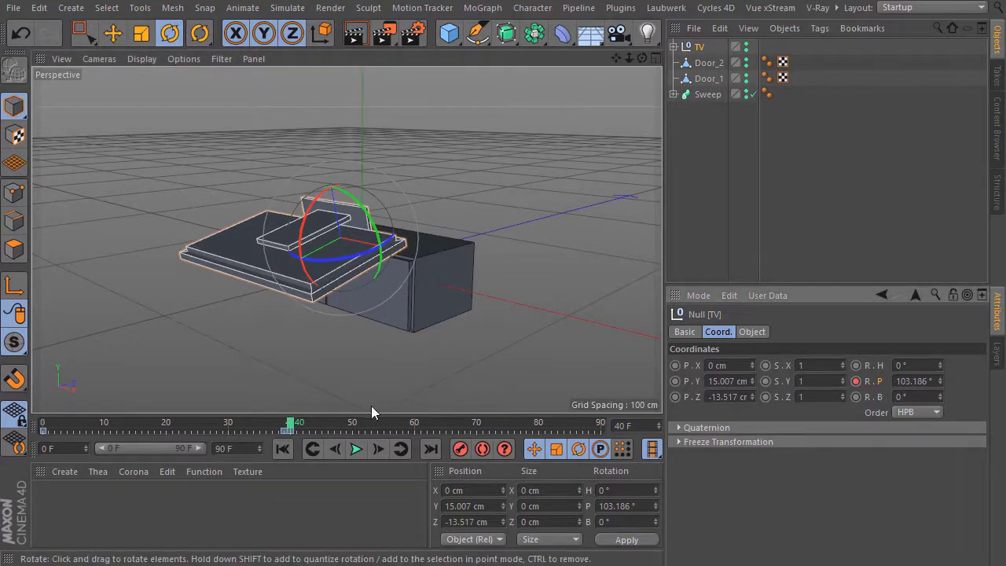
At frame 52, set the TV's pitch to 0° and keyframe it
{"action": "left_click_drag", "start_coordinate": [291, 425], "coordinate": [365, 428]}
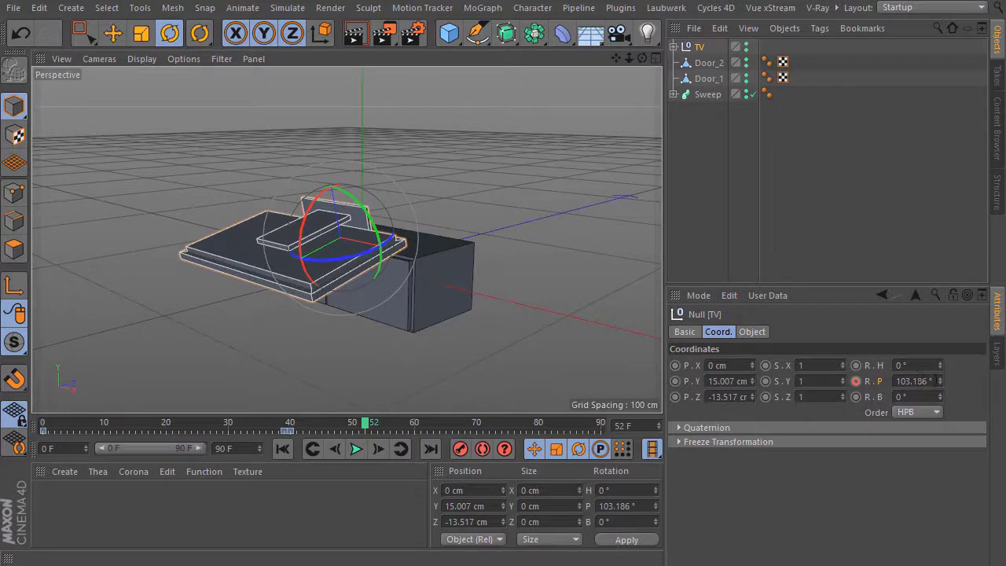
{"action": "left_click", "coordinate": [914, 380]}
{"action": "type", "text": "0"}
{"action": "key", "text": "Return"}
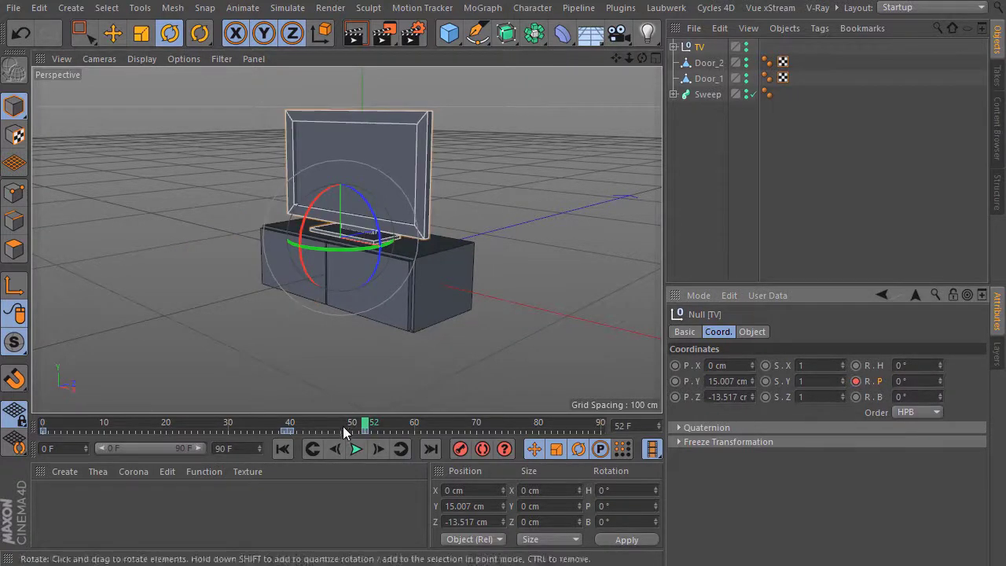
{"action": "left_click_drag", "start_coordinate": [366, 424], "coordinate": [291, 429]}
At frame 40, set the TV's X, Y and Z scale to 0 and keyframe them
{"action": "double_click", "coordinate": [801, 365]}
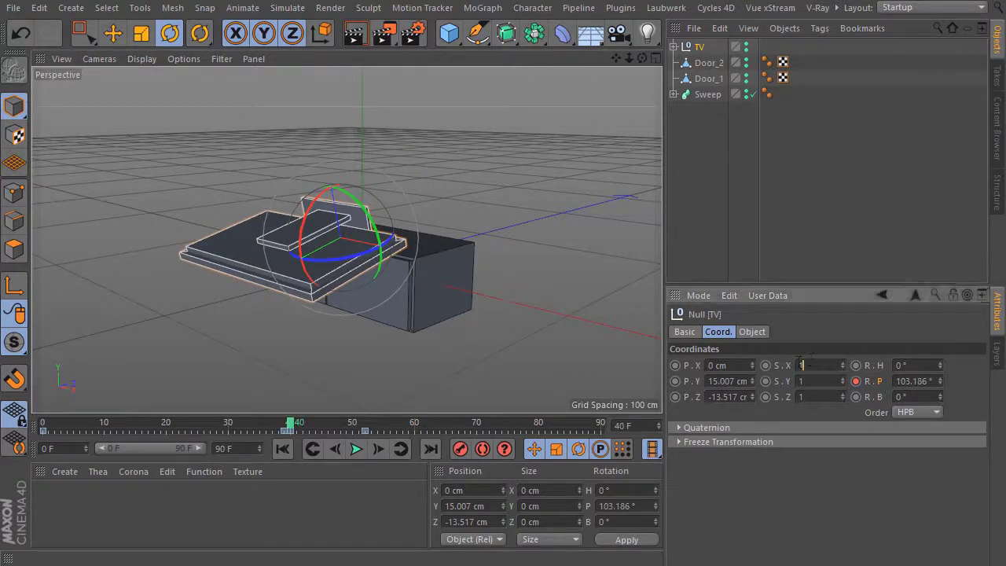
{"action": "type", "text": "0"}
{"action": "double_click", "coordinate": [815, 381]}
{"action": "type", "text": "0"}
{"action": "double_click", "coordinate": [800, 397]}
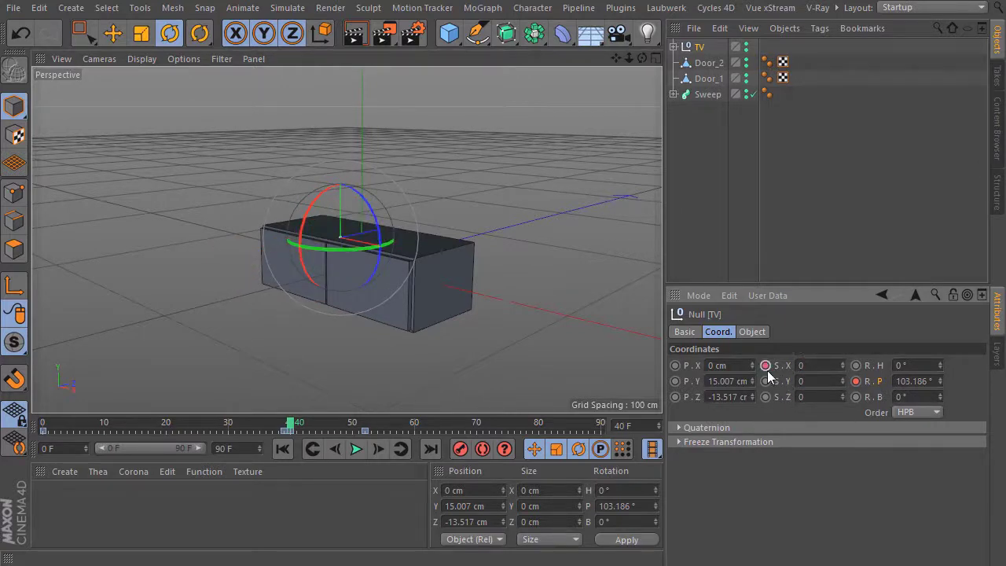
{"action": "left_click", "coordinate": [765, 381], "text": "ctrl"}
At frame 52, set the scale back to 1 on all axes and keyframe it
{"action": "left_click_drag", "start_coordinate": [298, 438], "coordinate": [367, 432]}
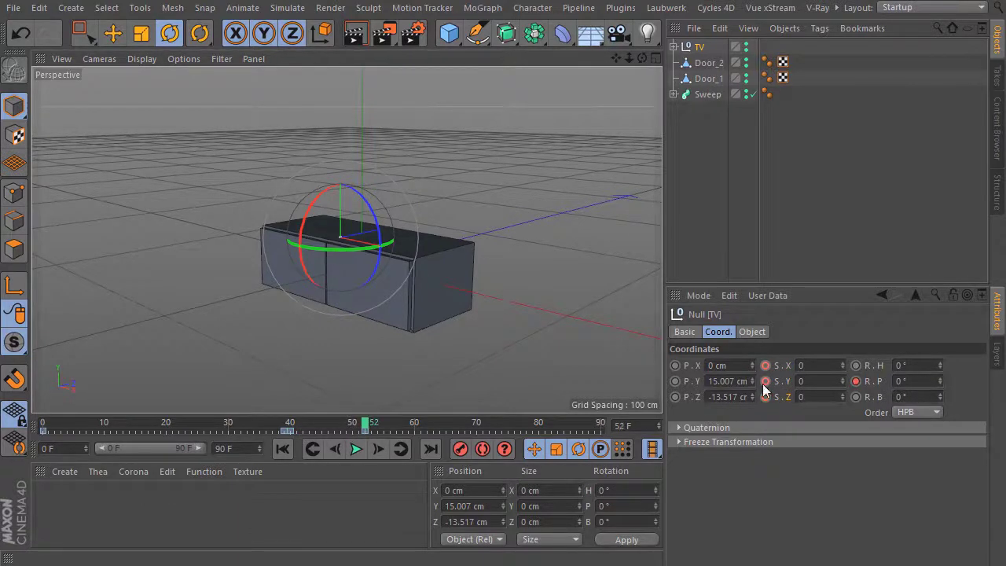
{"action": "left_click", "coordinate": [820, 365]}
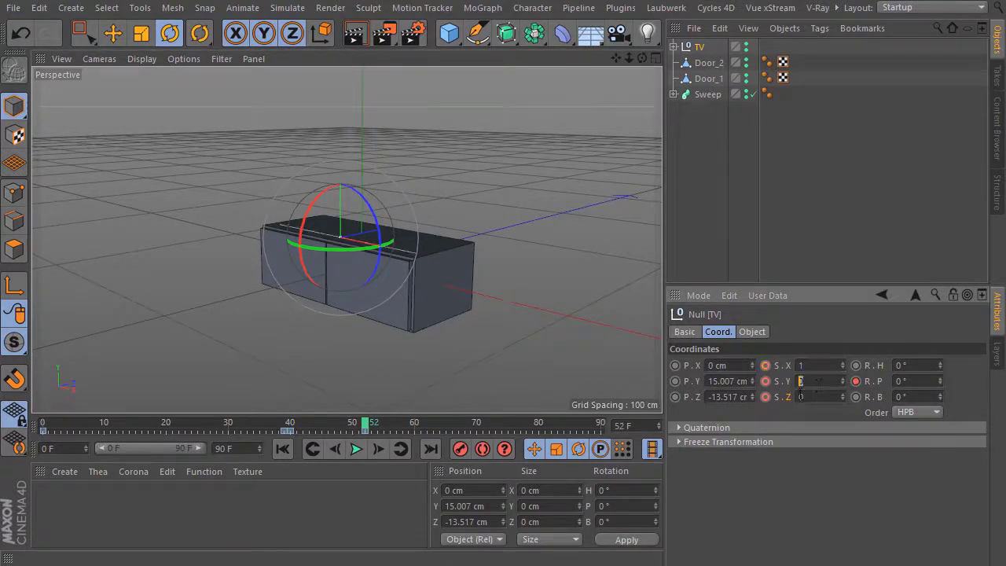
{"action": "type", "text": "1"}
{"action": "key", "text": "Tab"}
{"action": "type", "text": "1"}
{"action": "key", "text": "Return"}
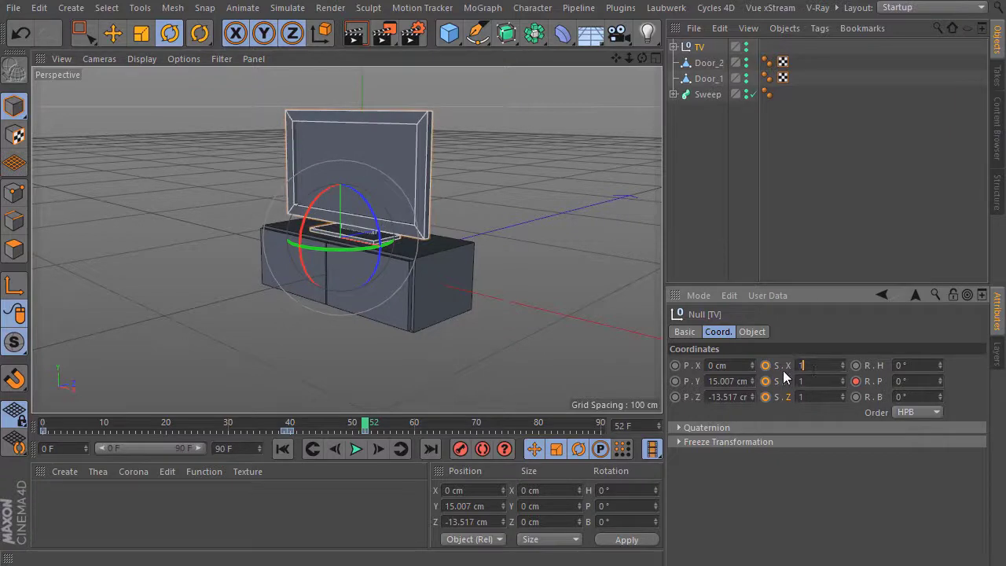
{"action": "left_click", "coordinate": [765, 365]}
{"action": "left_click", "coordinate": [766, 381]}
{"action": "left_click_drag", "start_coordinate": [365, 425], "coordinate": [44, 425]}
{"action": "left_click", "coordinate": [535, 304]}
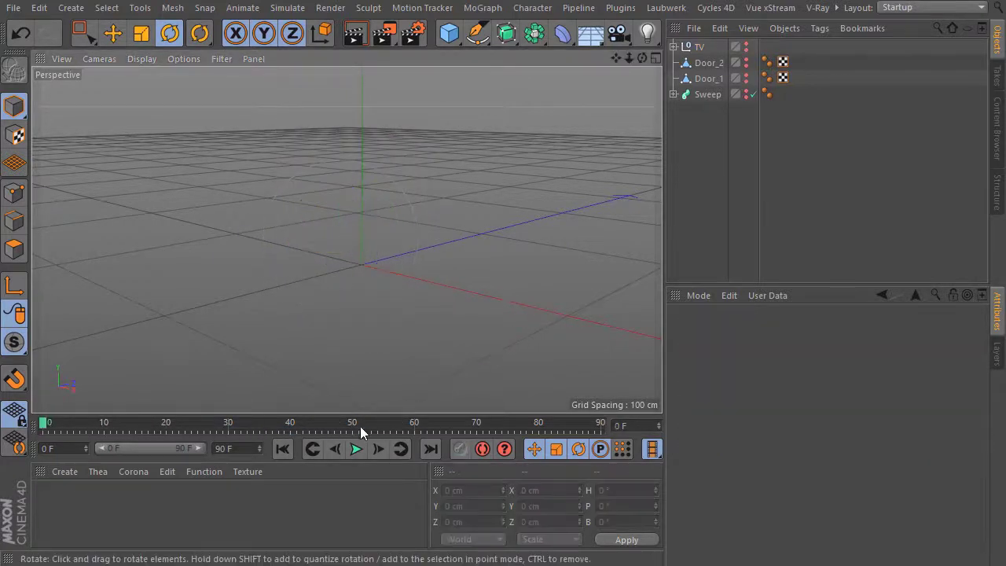
{"action": "left_click", "coordinate": [356, 449]}
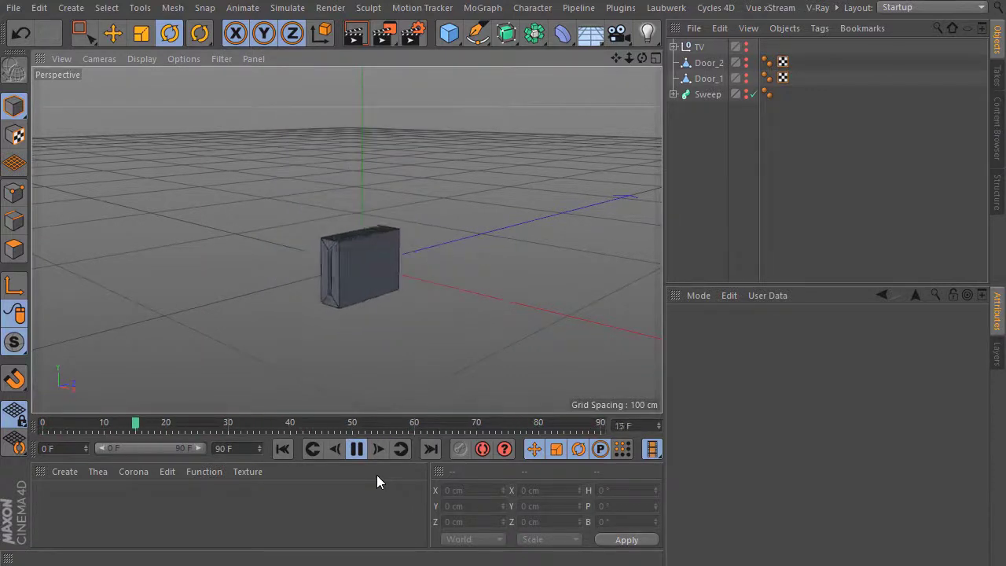
{"action": "left_click", "coordinate": [357, 448]}
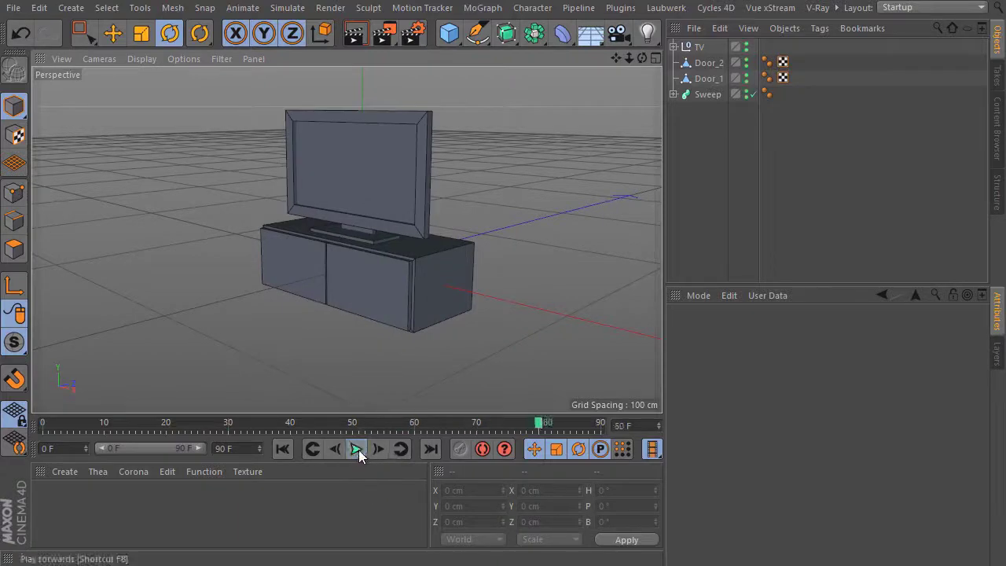